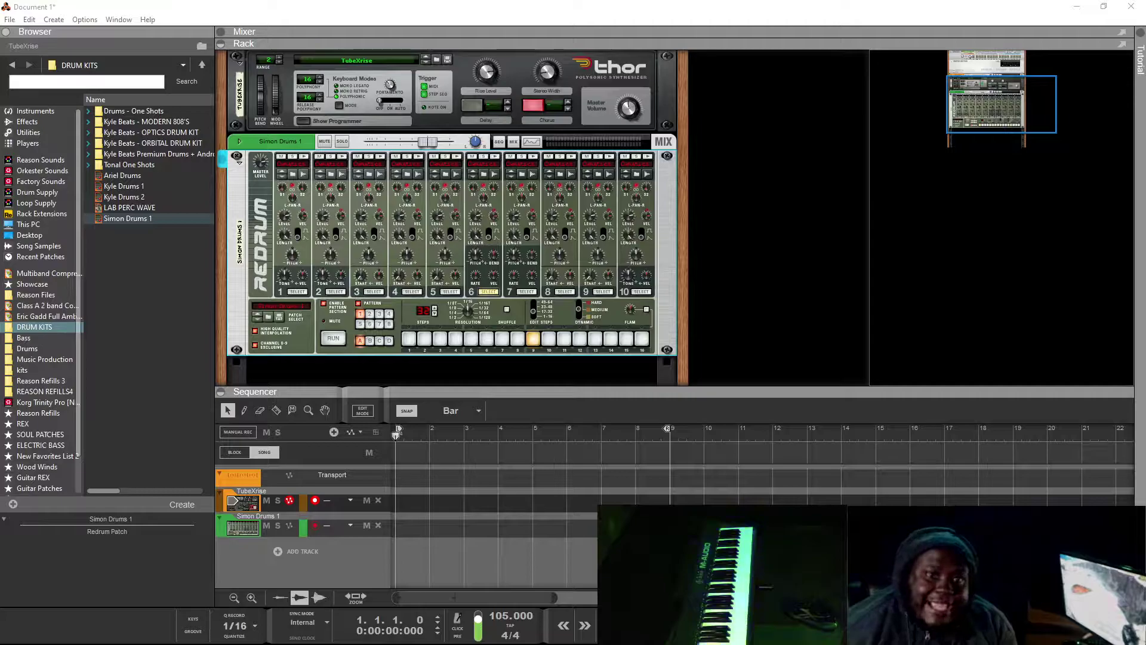
Raise the NN19 1 sampler's oscillator semitone setting to tune the 808 sample during playback
{"action": "key", "text": "ctrl+Return"}
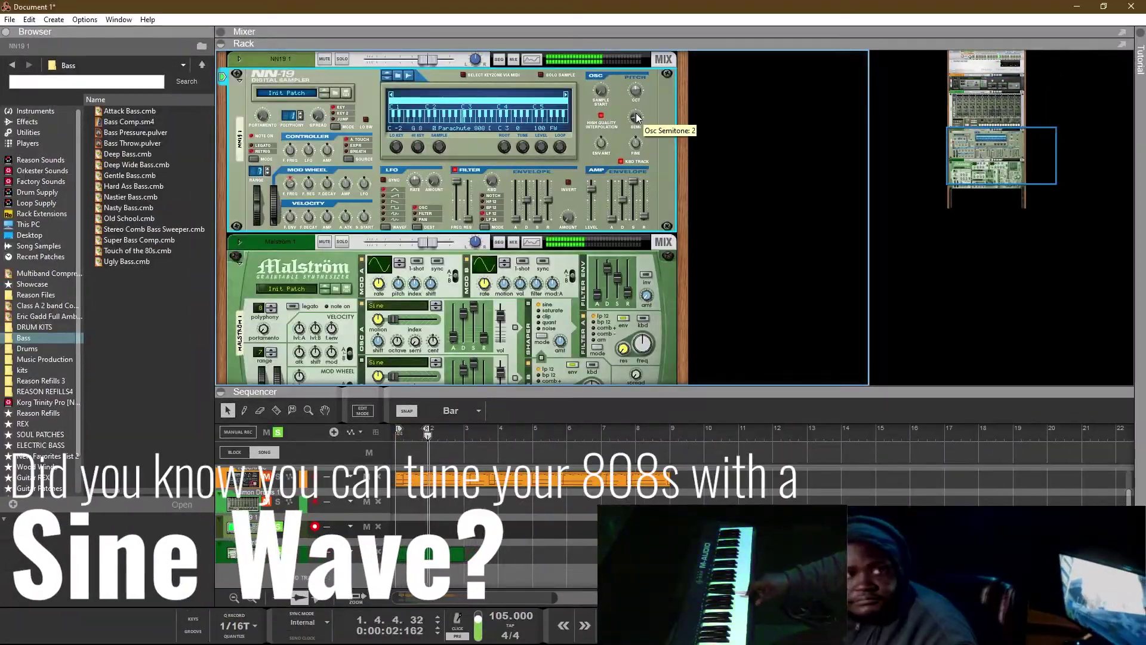
{"action": "left_click_drag", "start_coordinate": [634, 120], "coordinate": [637, 100]}
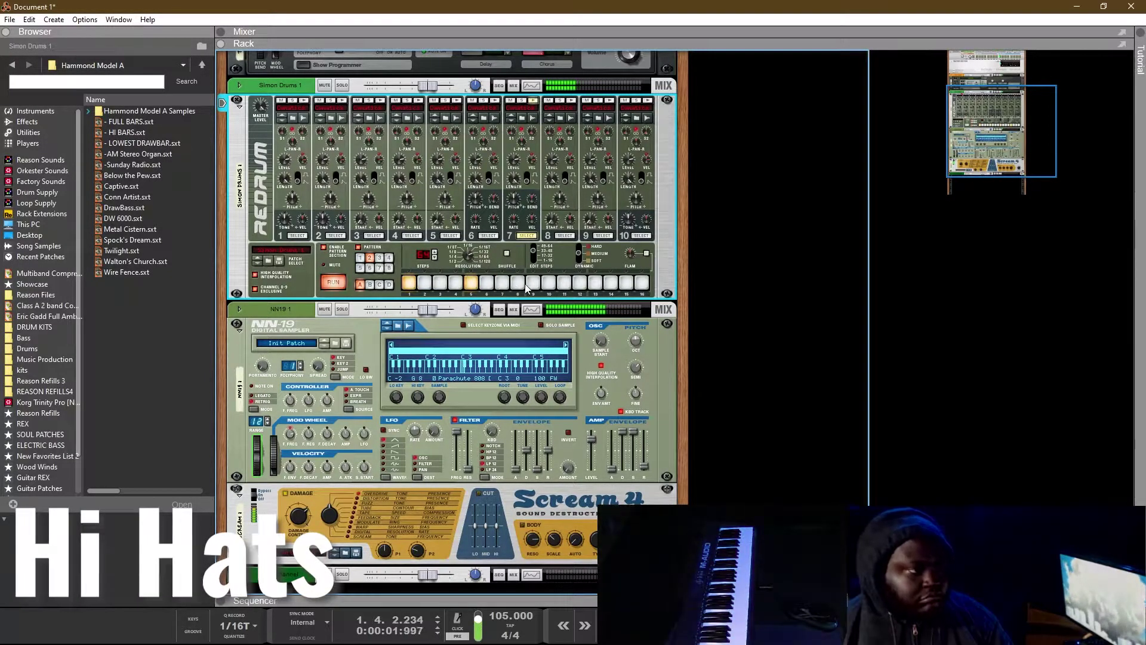
Program hi-hat hits for Redrum channel 7 in the step pattern, including steps 9 and 13
{"action": "left_click", "coordinate": [595, 282]}
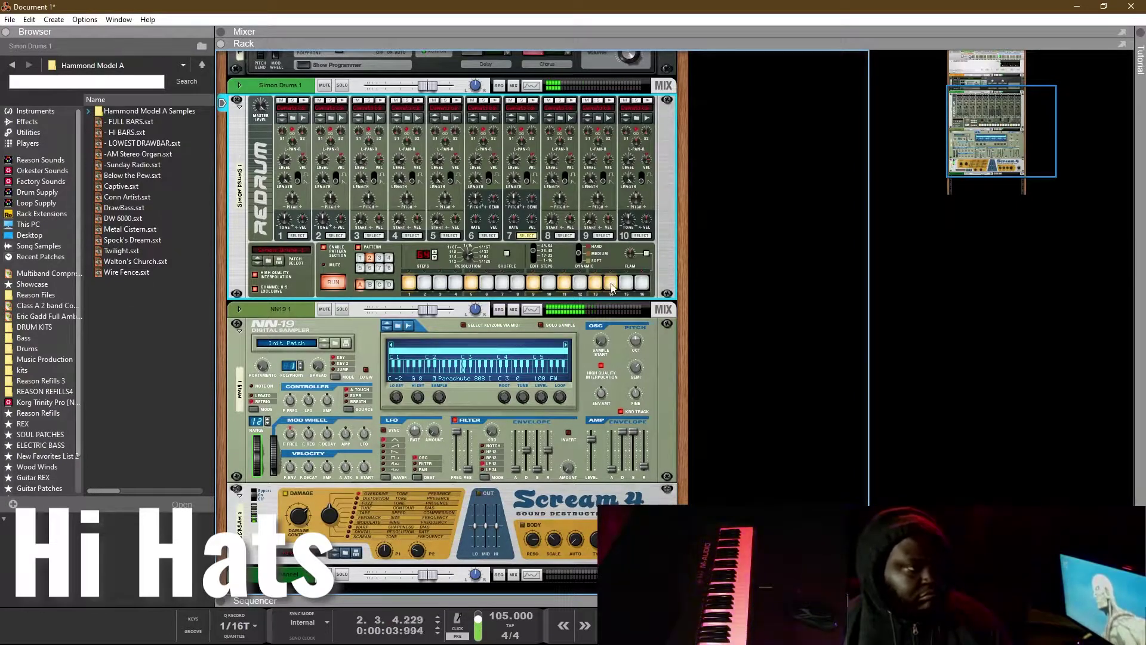
{"action": "left_click", "coordinate": [537, 252]}
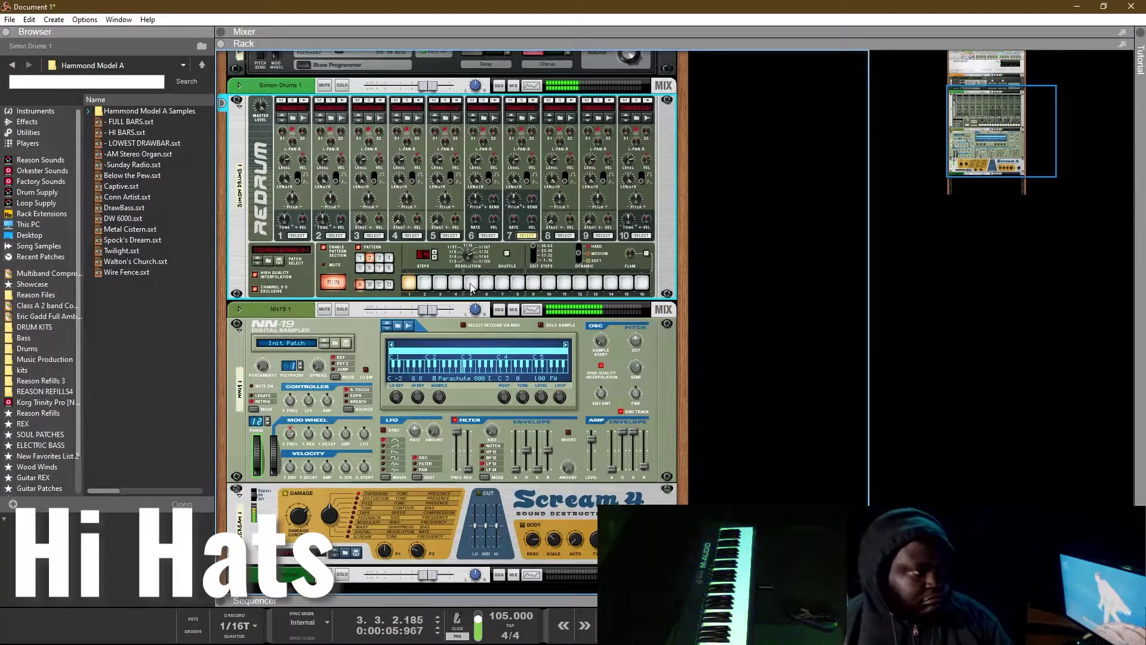
{"action": "left_click", "coordinate": [531, 283]}
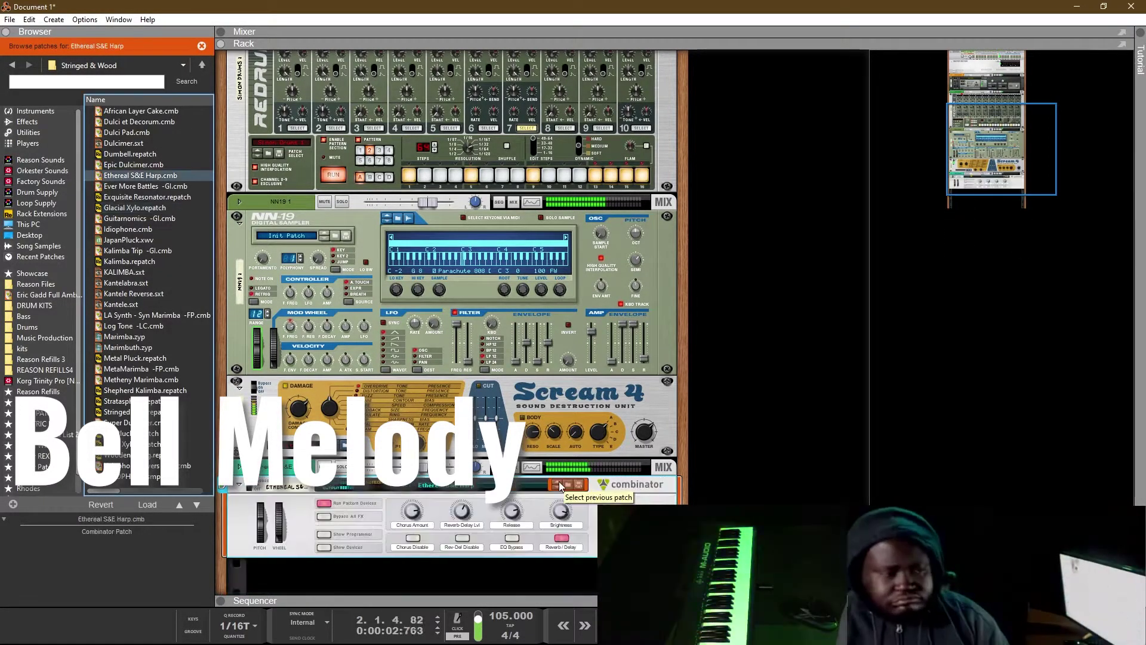
Add a device below the Ethereal S&E Harp Combinator and slightly lower the mix level of the Out Of My Tree -SC synth
{"action": "scroll", "coordinate": [441, 537], "scroll_direction": "down", "scroll_amount": 3}
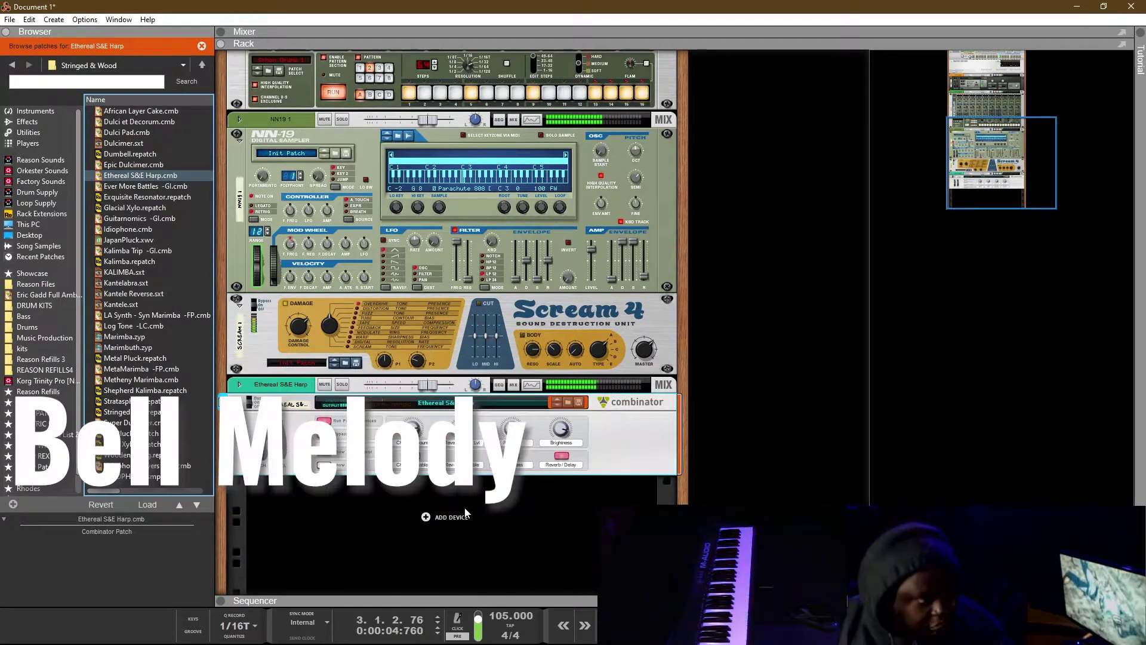
{"action": "left_click", "coordinate": [459, 518]}
{"action": "mouse_move", "coordinate": [563, 509]}
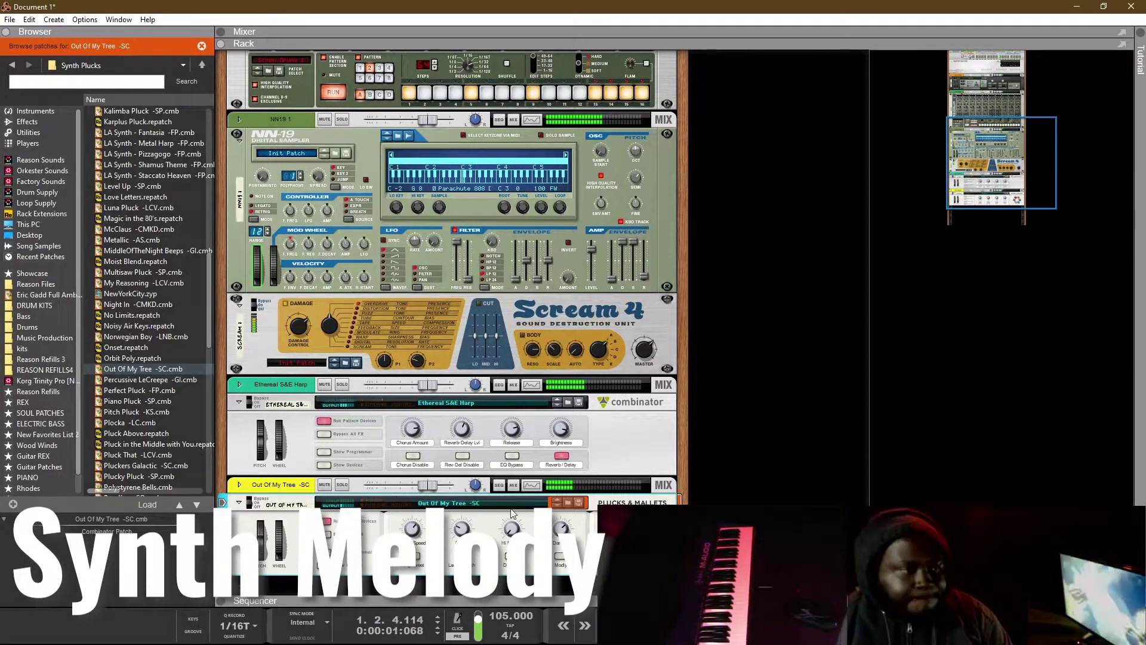
{"action": "left_click_drag", "start_coordinate": [424, 485], "coordinate": [416, 489]}
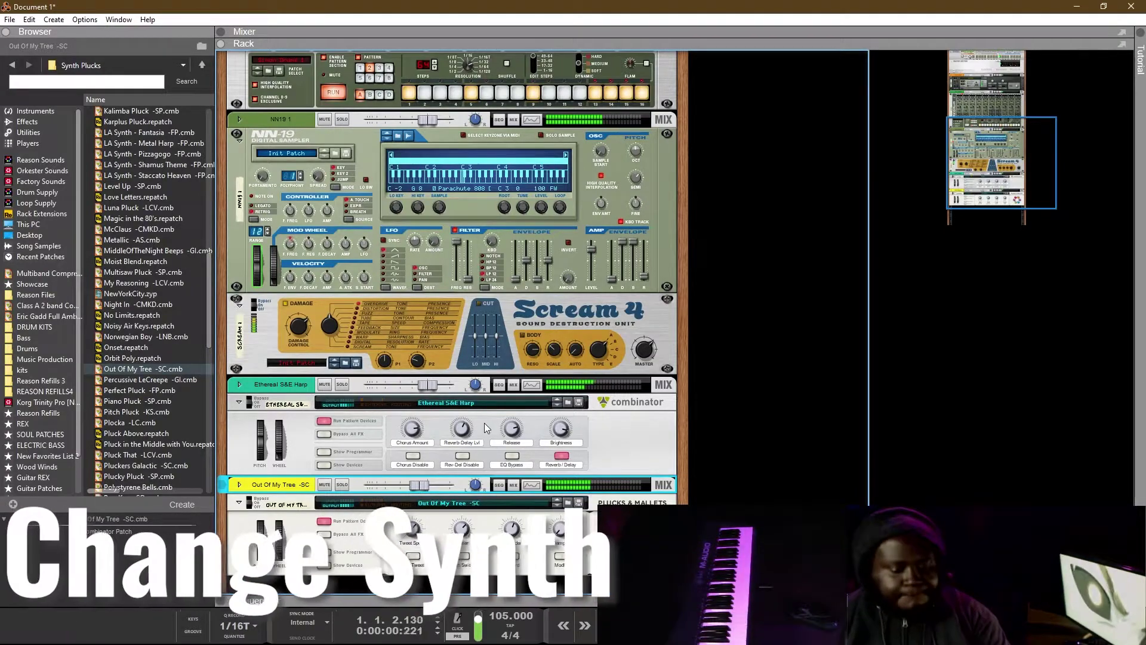
Shorten the Out Of My Tree -SC clip in the sequencer to a length of 8 bars
{"action": "key", "text": "F7"}
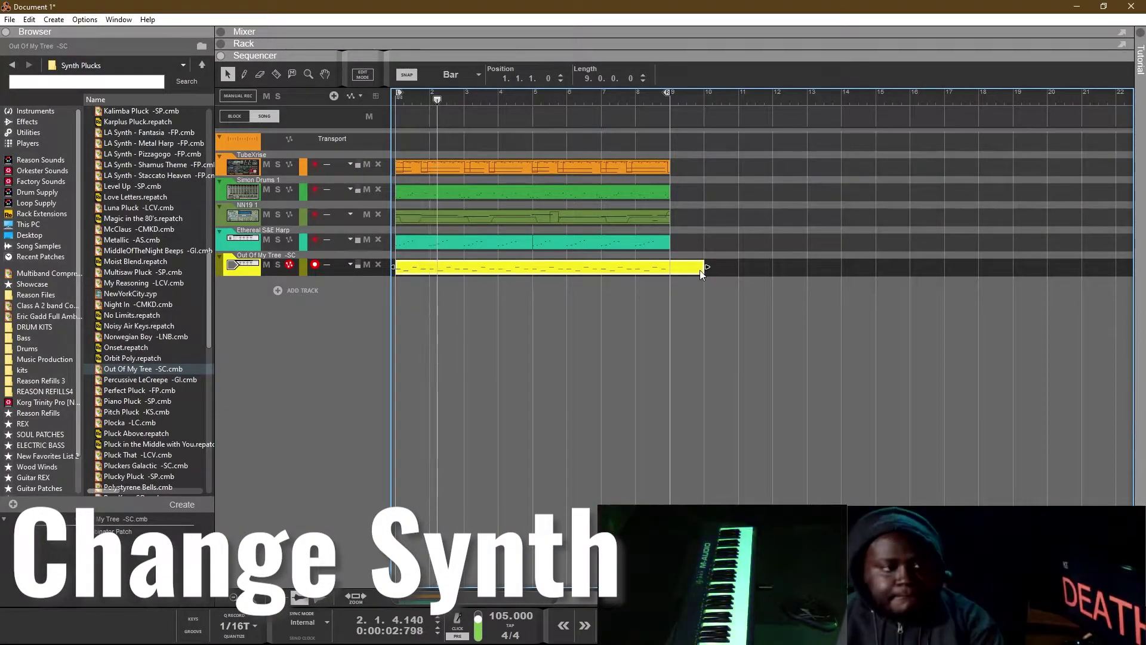
{"action": "left_click_drag", "start_coordinate": [708, 267], "coordinate": [671, 267]}
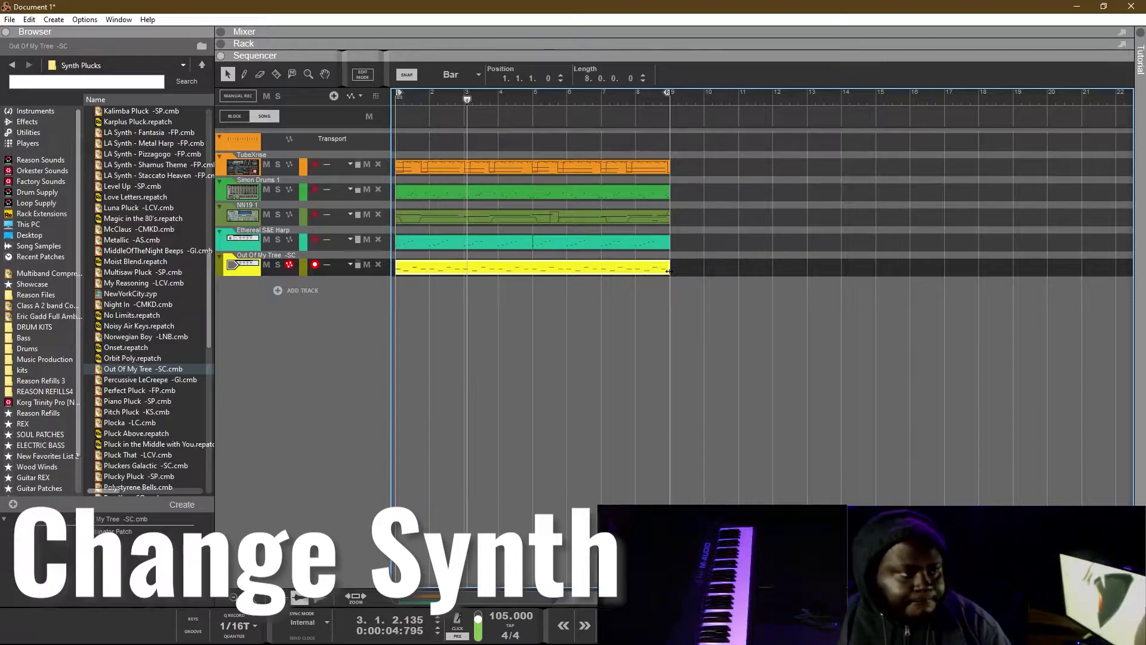
{"action": "left_click", "coordinate": [720, 313]}
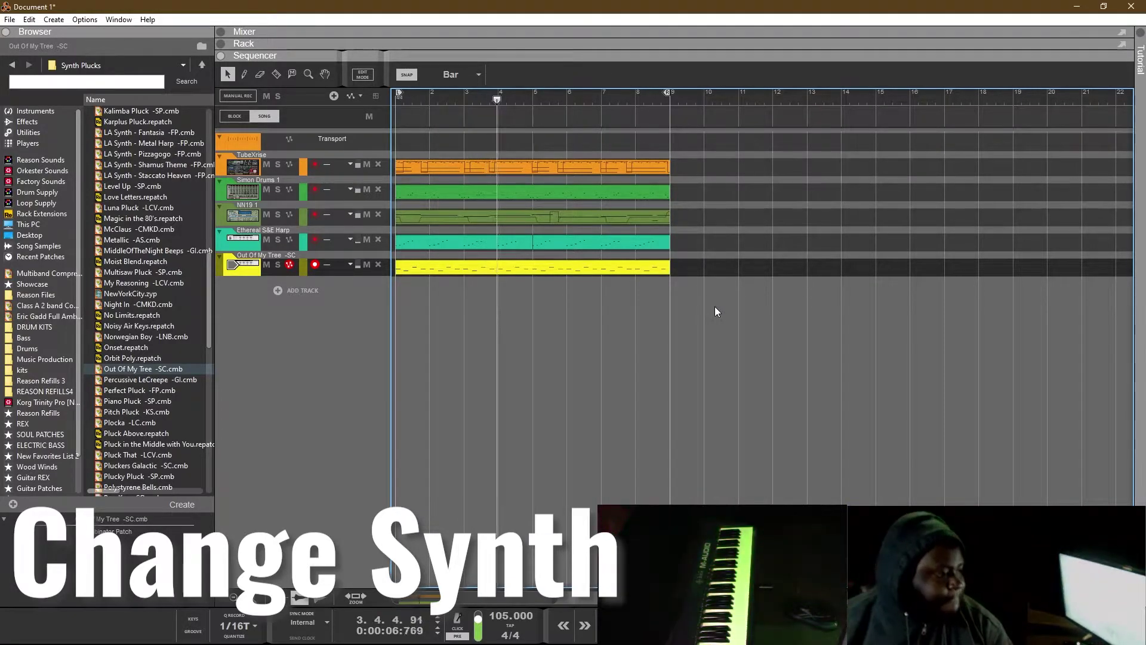
Show the Simon Drums 1 Redrum in the rack with its first drum channel's controls
{"action": "left_click", "coordinate": [299, 192]}
{"action": "key", "text": "F6"}
{"action": "scroll", "coordinate": [353, 320], "scroll_direction": "up", "scroll_amount": 5}
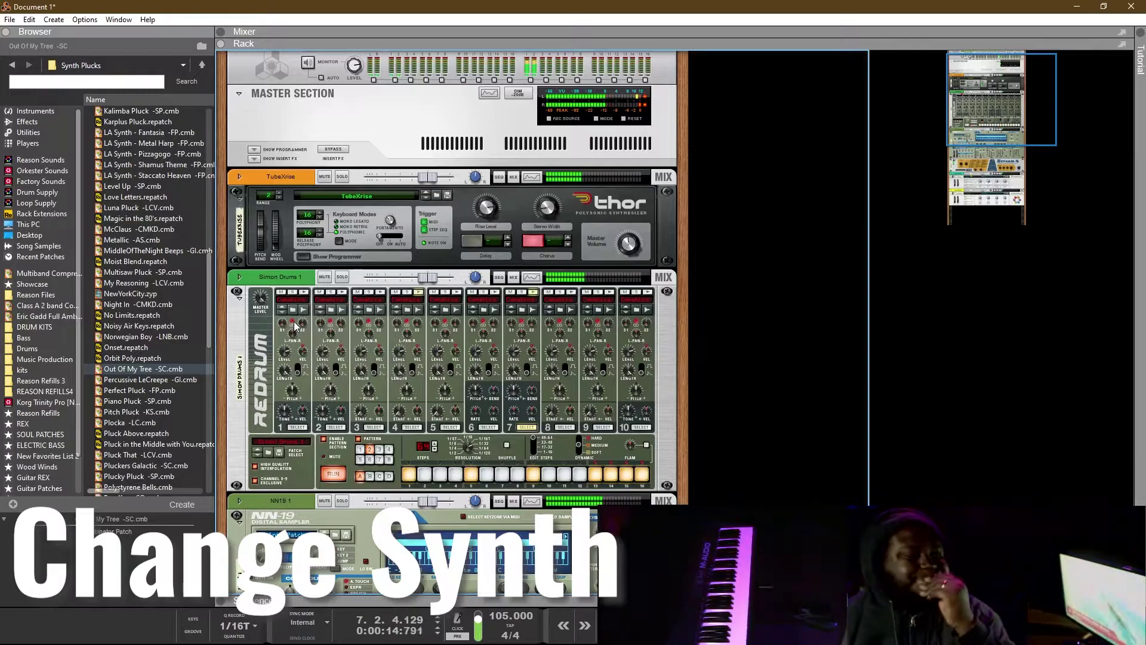
{"action": "left_click", "coordinate": [303, 363]}
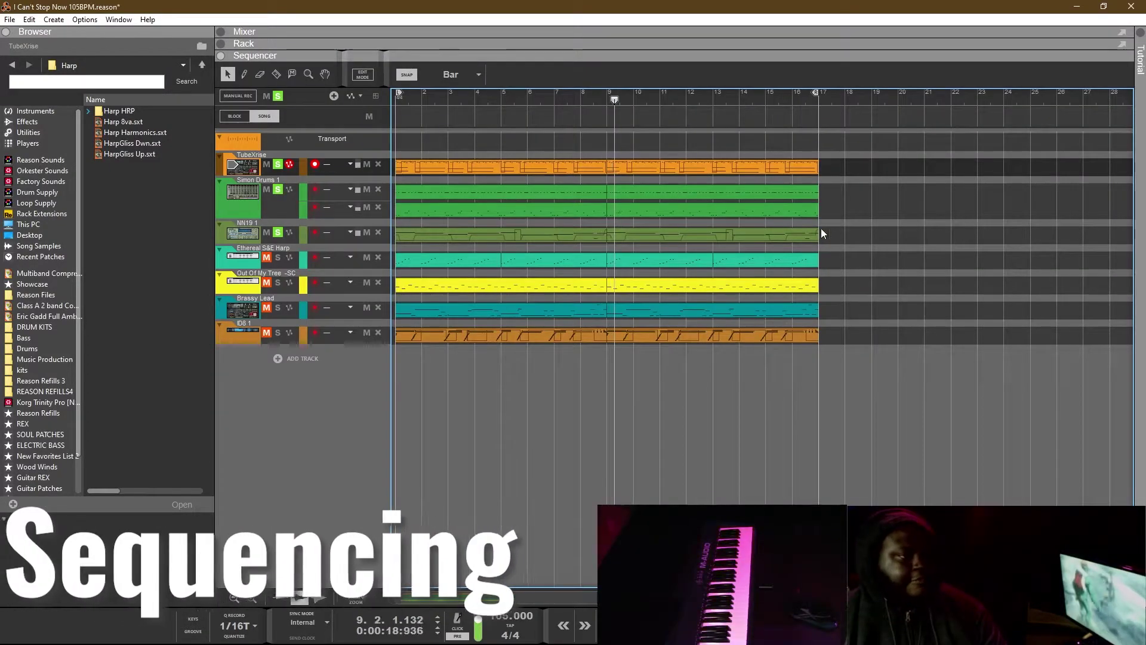
Delete the clips from bar 9 to 17 on the NN19 1, Ethereal S&E Harp, Out Of My Tree -SC, Brassy Lead and ID8 1 tracks
{"action": "left_click_drag", "start_coordinate": [838, 227], "coordinate": [682, 367]}
{"action": "key", "text": "Delete"}
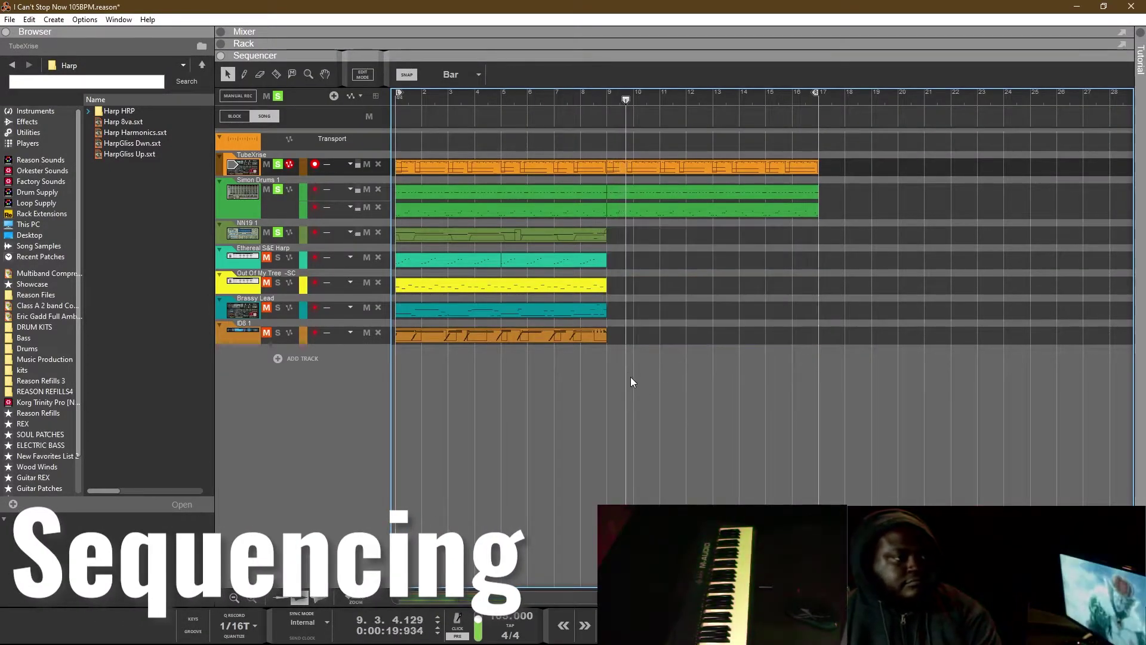
Select the TubeXrise clip at bar 9 and set the quantize value to 1/8T
{"action": "left_click", "coordinate": [647, 170]}
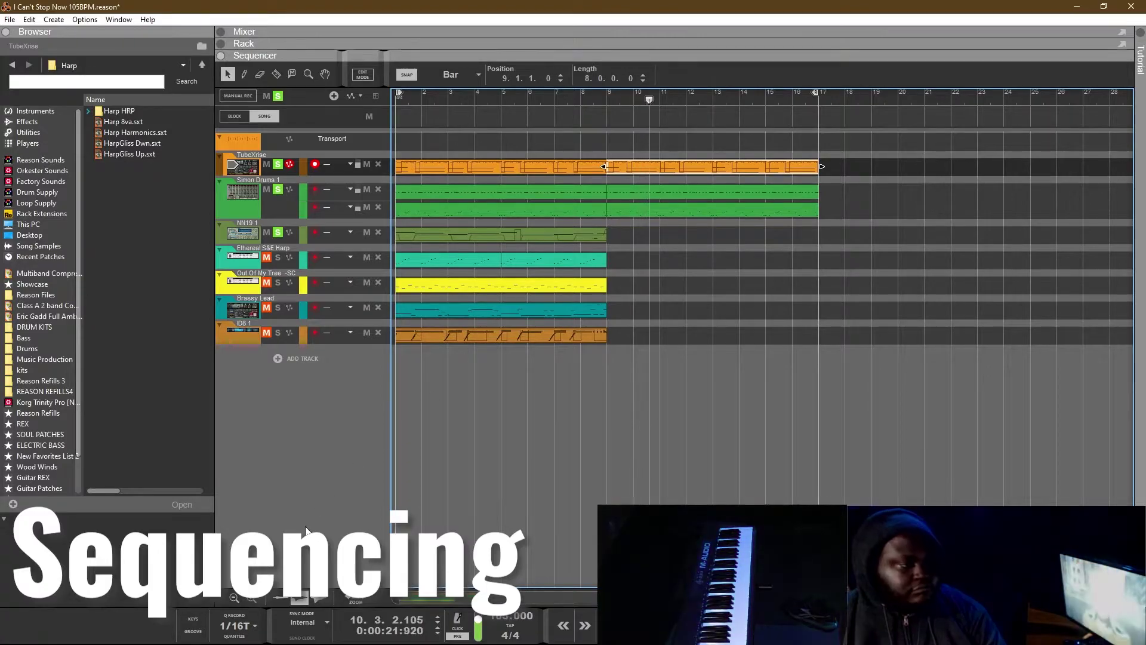
{"action": "left_click", "coordinate": [250, 626]}
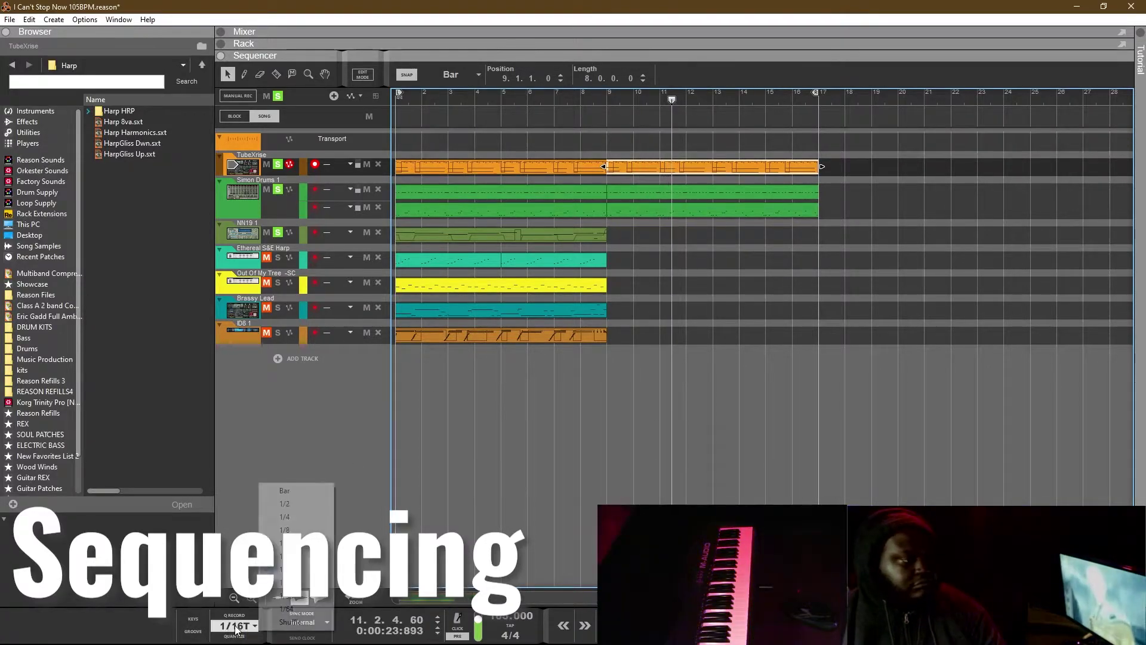
{"action": "left_click", "coordinate": [283, 535]}
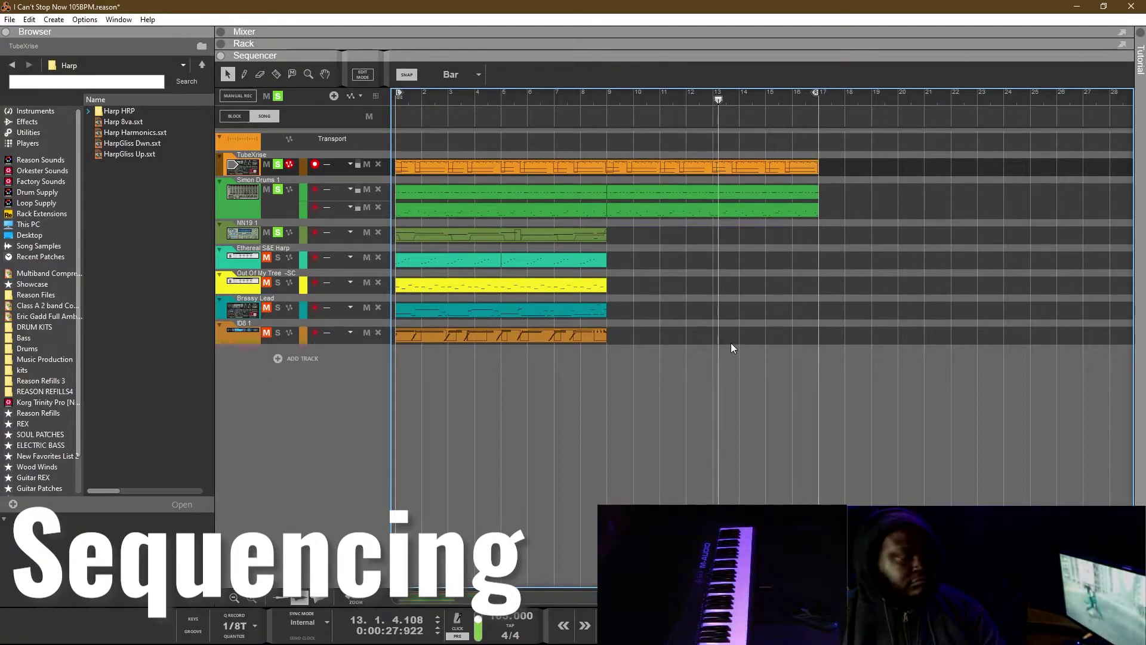
{"action": "left_click", "coordinate": [582, 167]}
{"action": "key", "text": "Delete"}
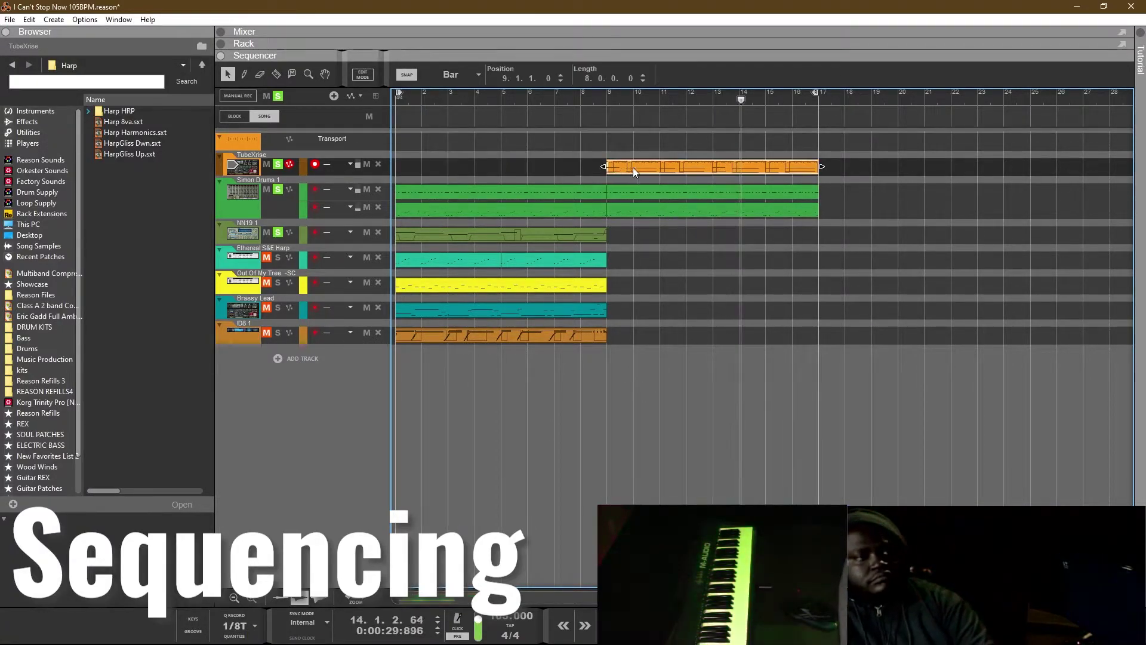
{"action": "key", "text": "ctrl+z"}
Save the song and duplicate the bar 9 clips of TubeXrise and both Simon Drums 1 lanes to bar 17
{"action": "left_click", "coordinate": [657, 278]}
{"action": "key", "text": "ctrl+s"}
{"action": "left_click_drag", "start_coordinate": [837, 288], "coordinate": [614, 144]}
{"action": "key", "text": "ctrl+d"}
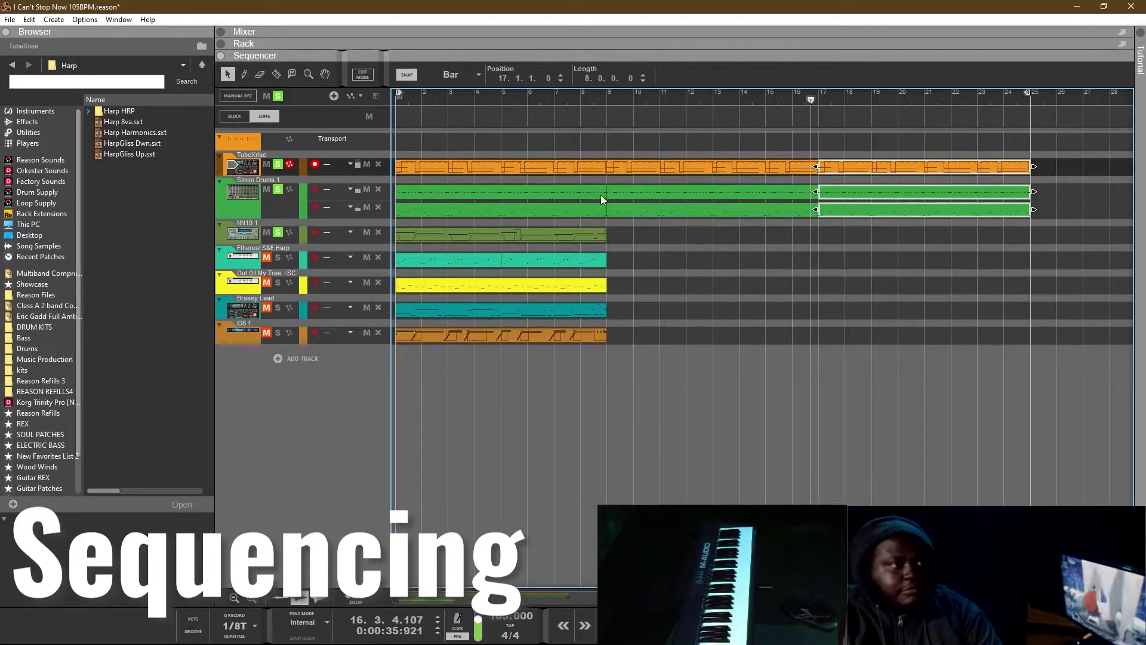
Duplicate the NN19 1 clip twice so it fills bars 9 to 25
{"action": "left_click", "coordinate": [572, 235]}
{"action": "key", "text": "ctrl+d"}
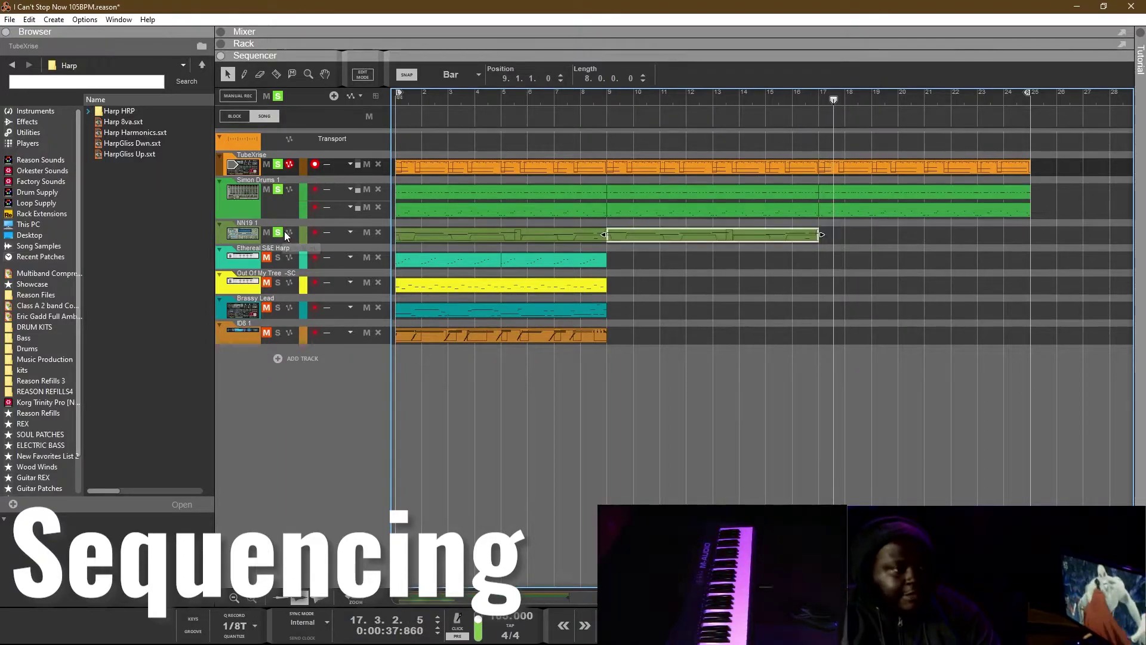
{"action": "key", "text": "ctrl+d"}
Turn off all track solos and mutes in the sequencer
{"action": "left_click", "coordinate": [283, 96]}
{"action": "left_click", "coordinate": [280, 96]}
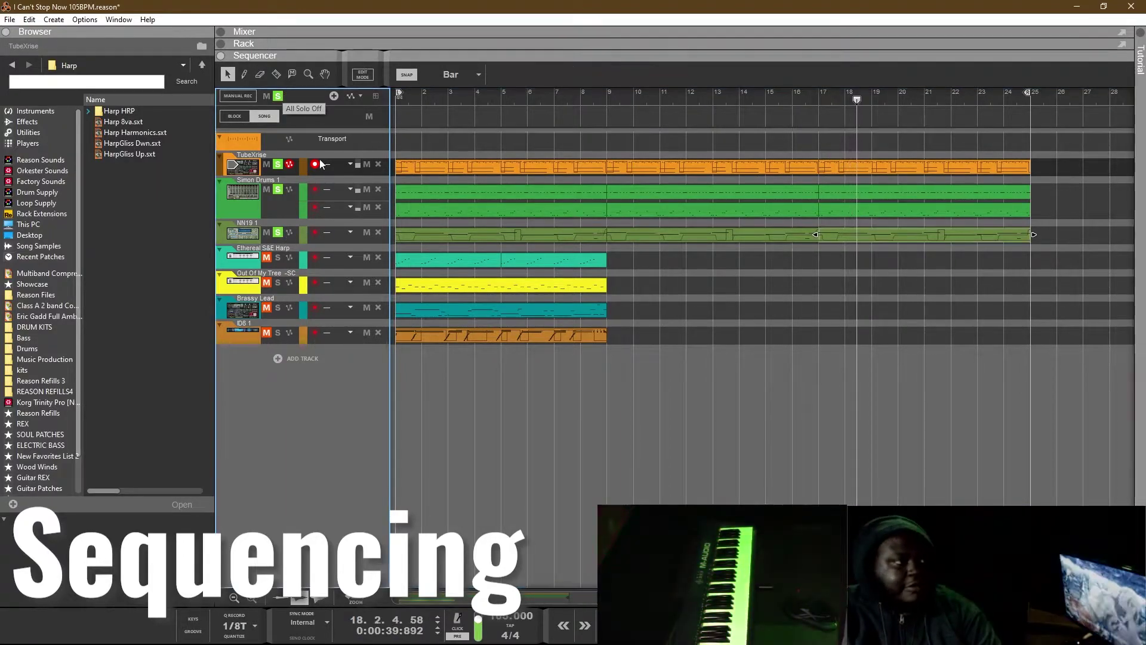
{"action": "left_click", "coordinate": [692, 287]}
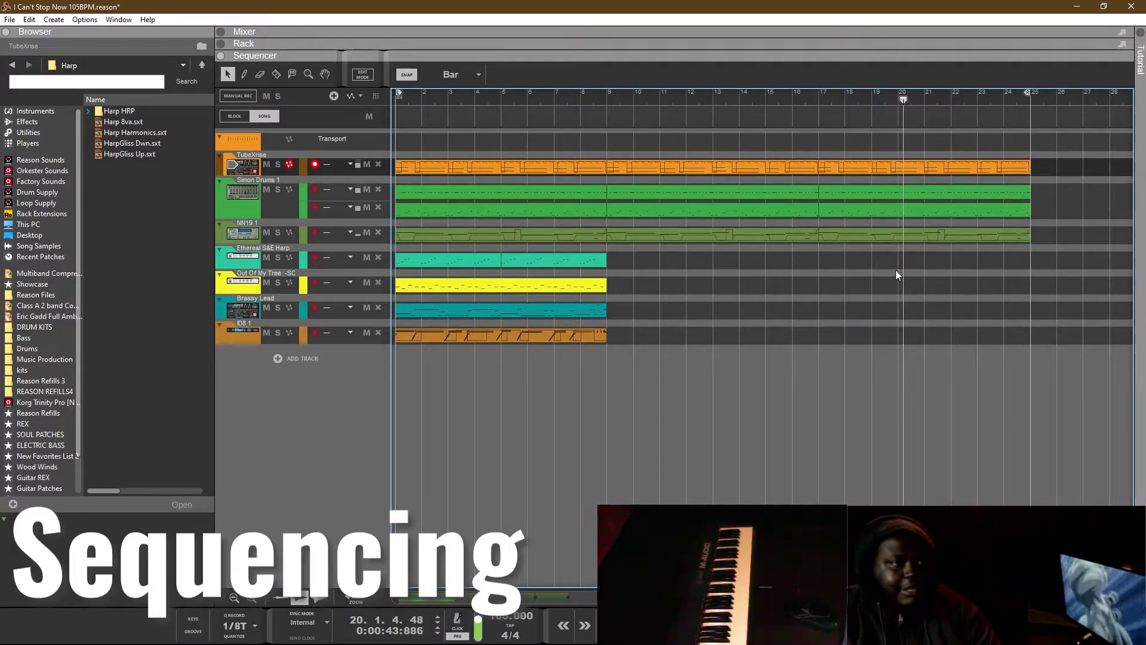
In the last NN19 1 clip, remove the middle pitch bend point at 19.4.2 and place the preceding point at 19.4.1.180
{"action": "double_click", "coordinate": [902, 238]}
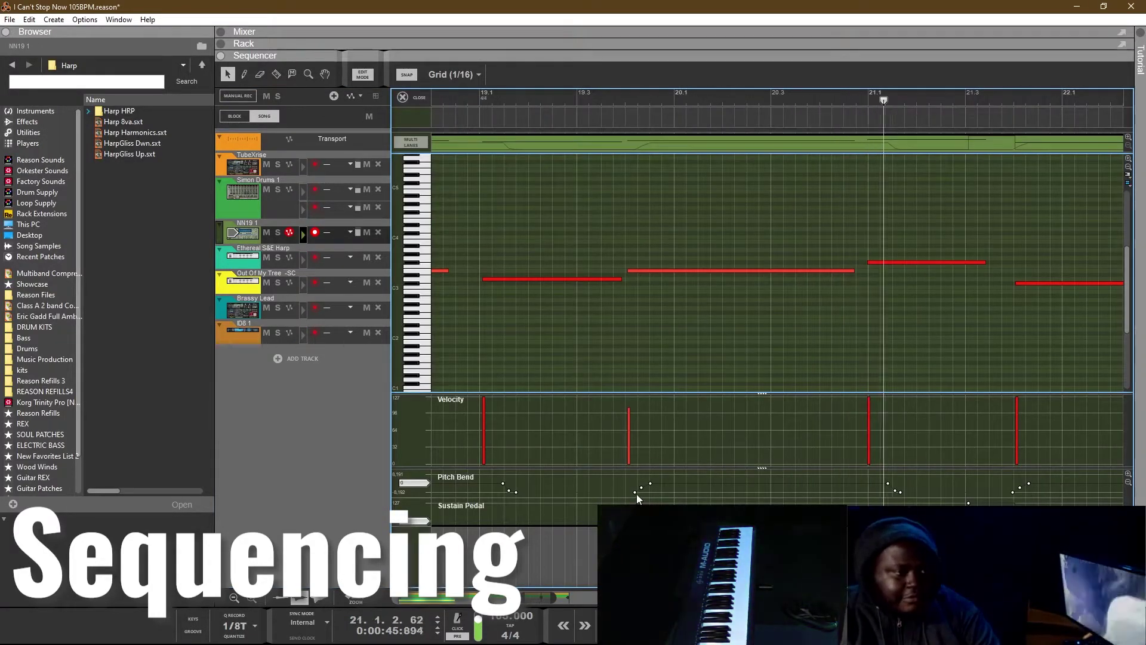
{"action": "left_click_drag", "start_coordinate": [636, 492], "coordinate": [622, 492]}
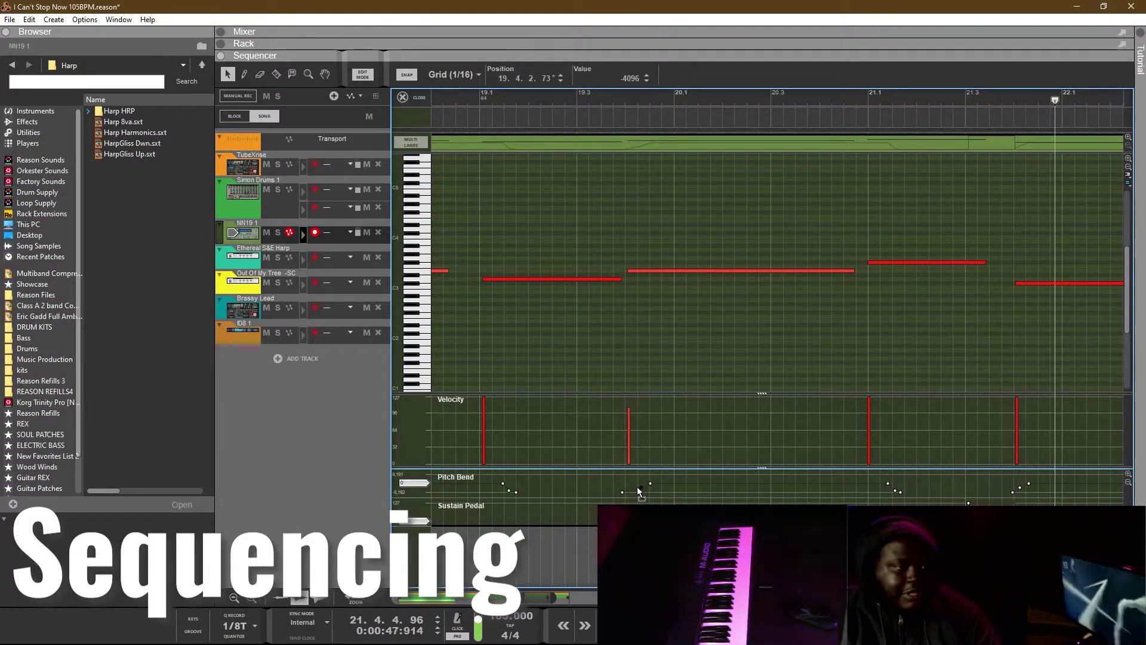
{"action": "left_click", "coordinate": [641, 487]}
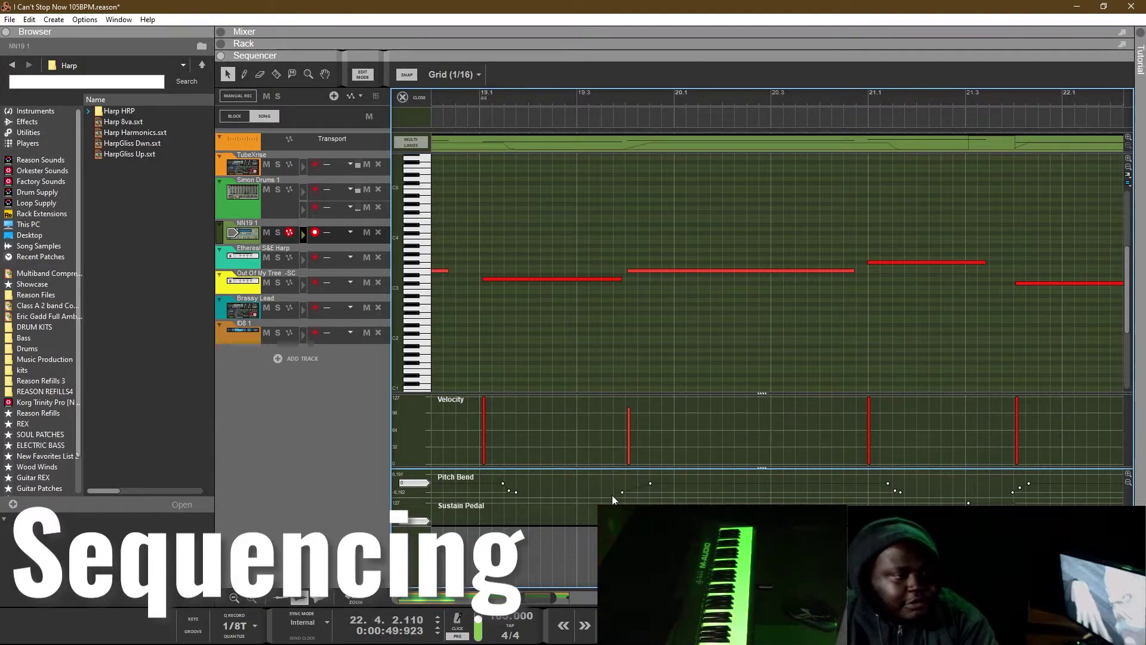
{"action": "left_click_drag", "start_coordinate": [622, 492], "coordinate": [635, 492]}
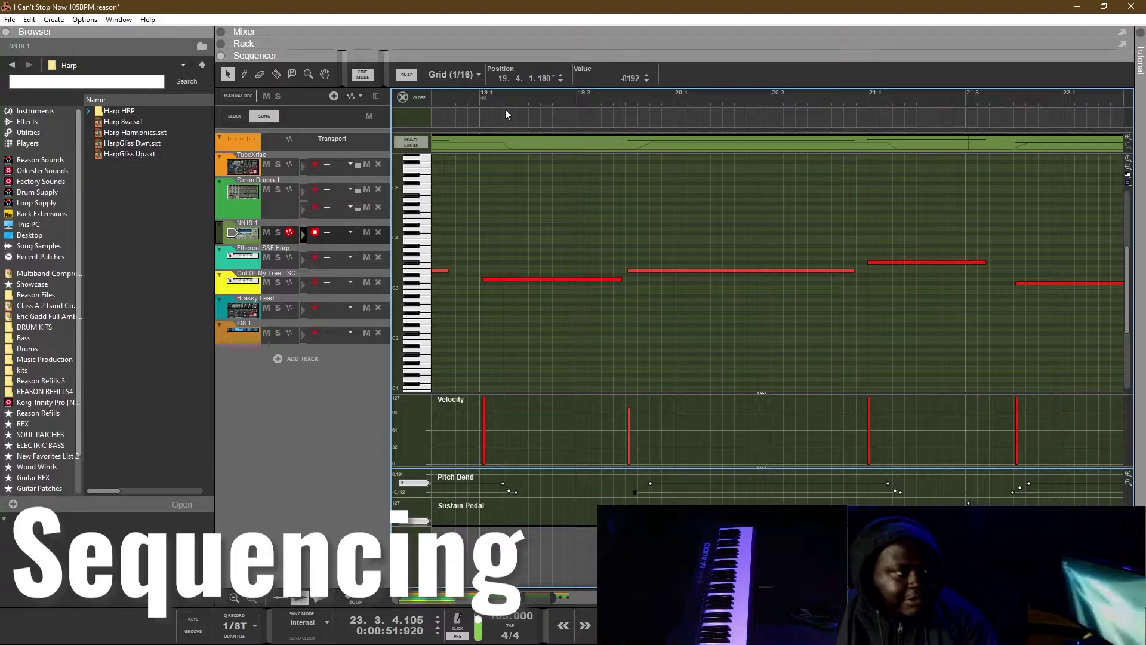
{"action": "key", "text": "ctrl+e"}
{"action": "key", "text": "space"}
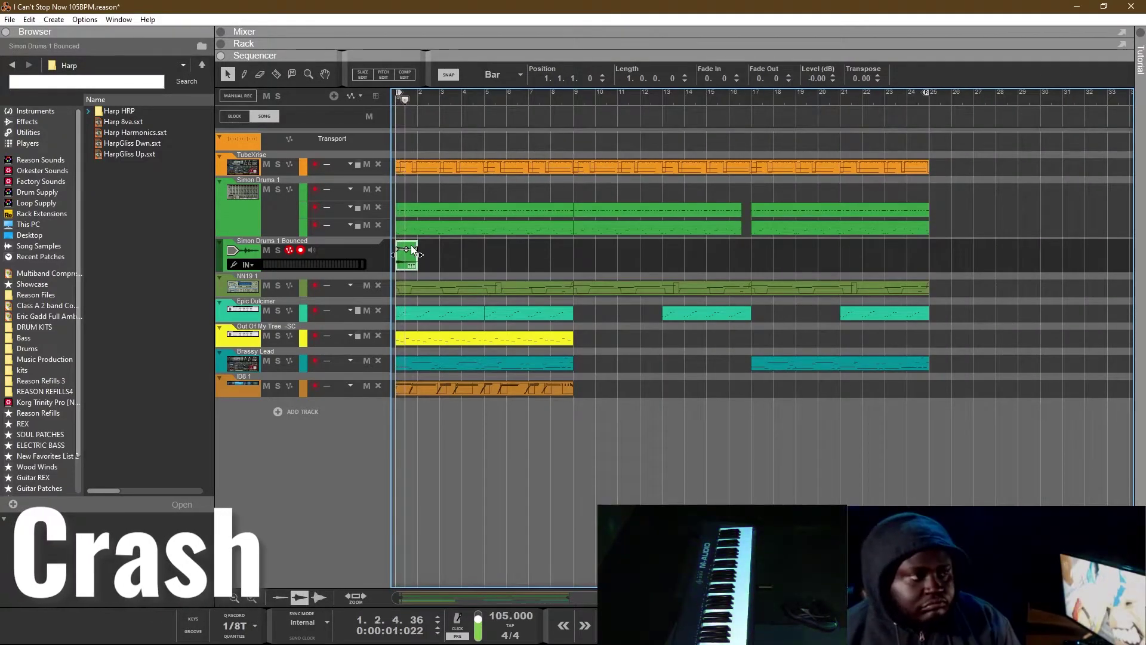
Copy the bounced crash clip from bar 1 so that copies sit at bars 4 and 5
{"action": "left_click_drag", "start_coordinate": [405, 264], "coordinate": [473, 262]}
{"action": "right_click", "coordinate": [472, 256]}
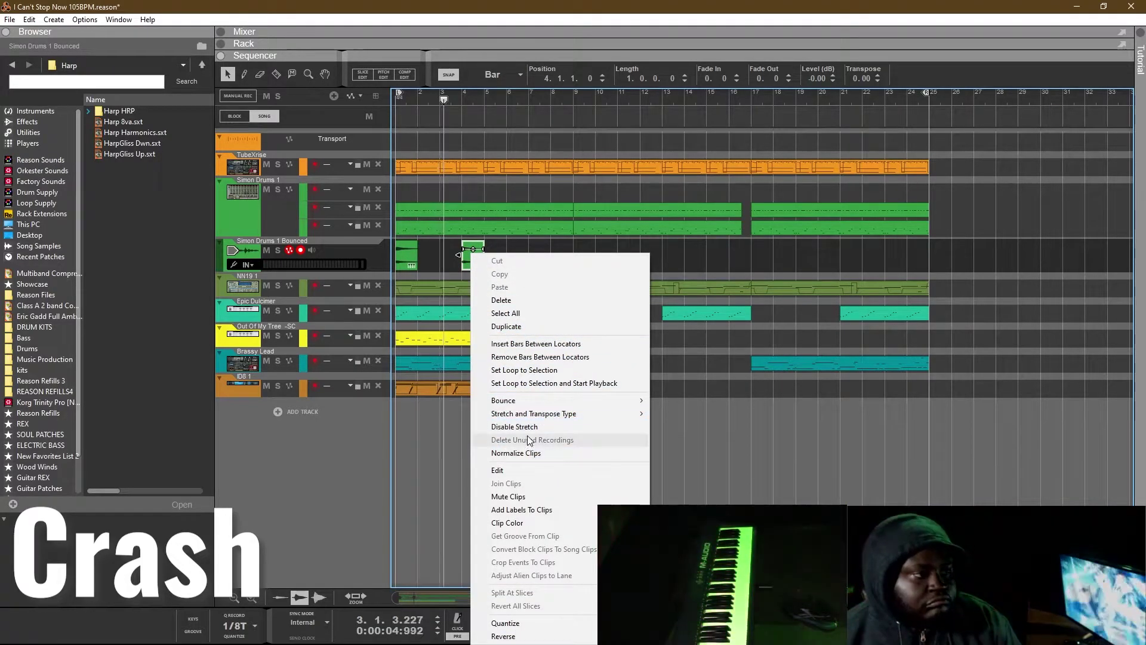
{"action": "left_click", "coordinate": [469, 459]}
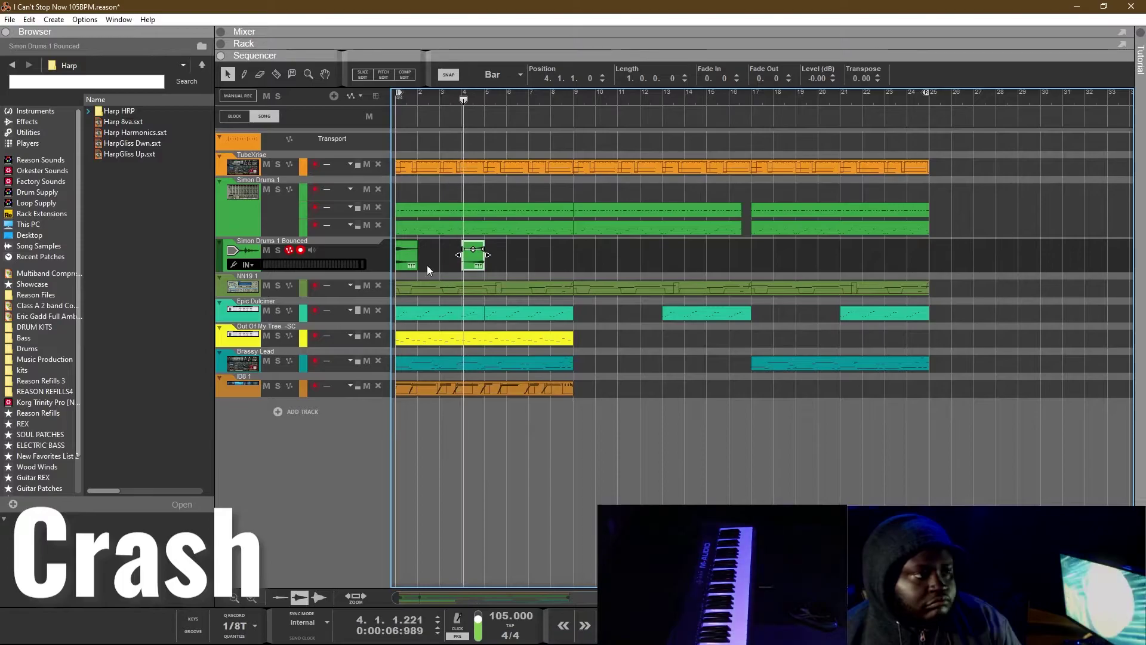
{"action": "left_click_drag", "start_coordinate": [399, 260], "coordinate": [471, 257]}
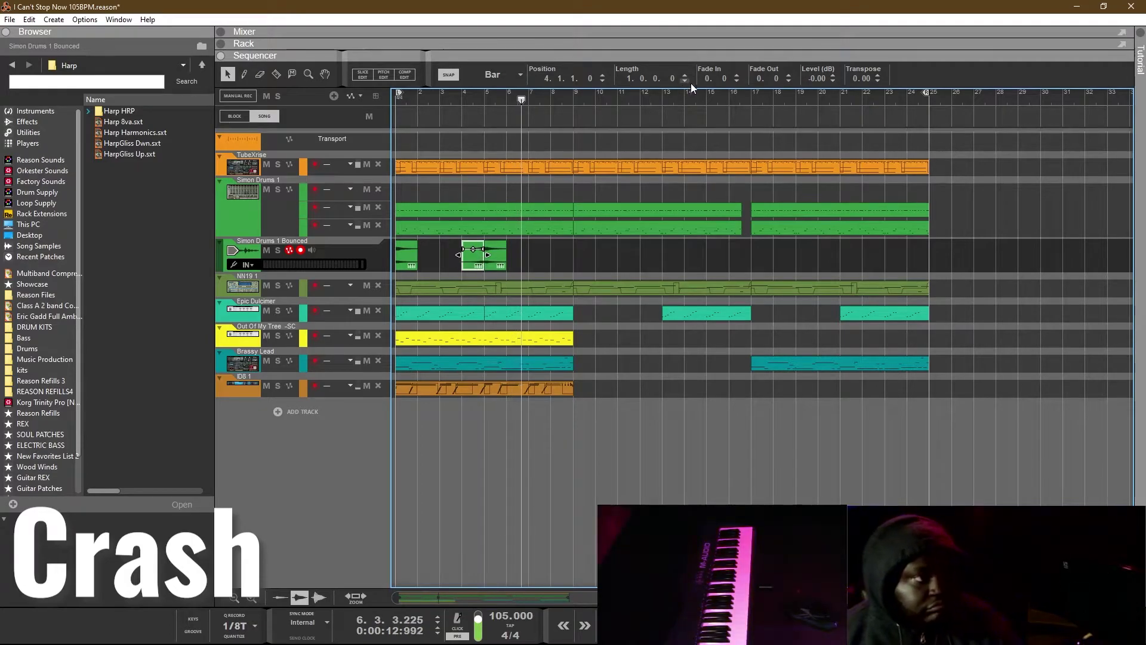
{"action": "left_click_drag", "start_coordinate": [571, 82], "coordinate": [561, 24]}
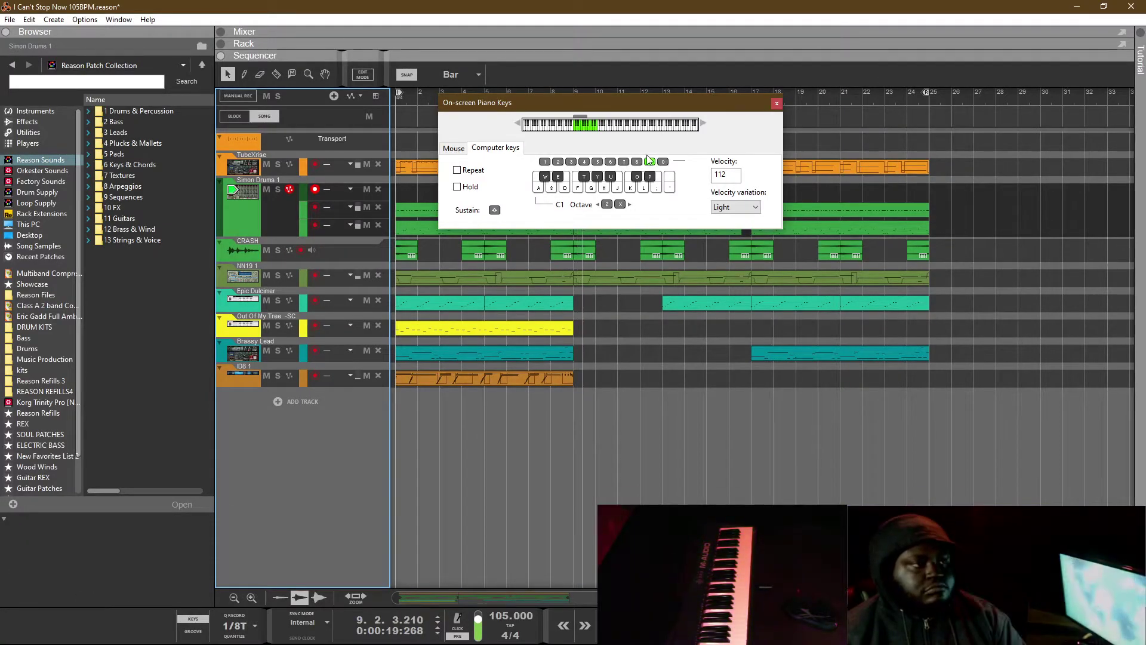
Close the on-screen piano keys, activate the Pencil tool, and show the rack with the Redrum above the sequencer
{"action": "left_click", "coordinate": [776, 103]}
{"action": "key", "text": "p"}
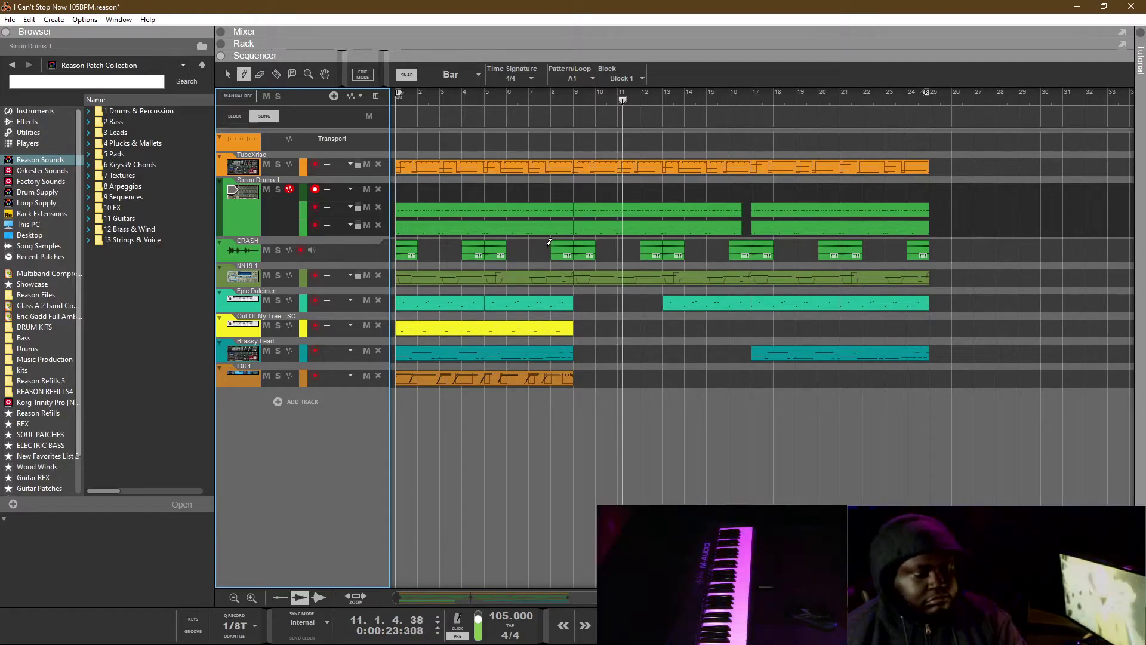
{"action": "key", "text": "F5"}
{"action": "key", "text": "F5"}
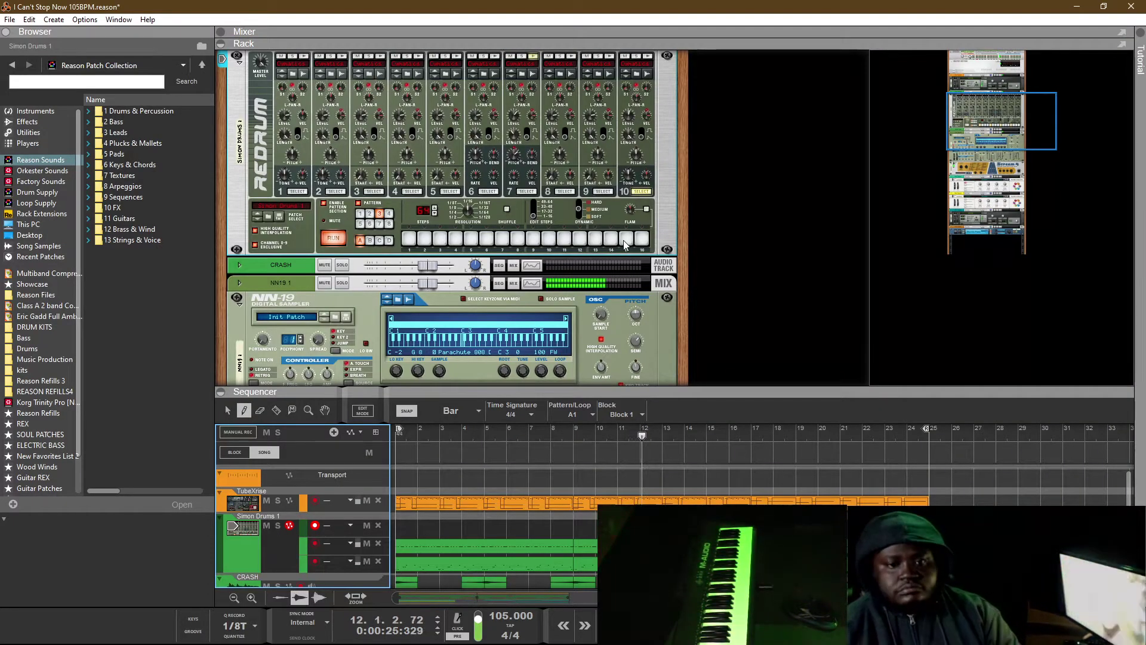
Stop playback, play the arrangement from bar 1 to listen to it, and stop it again
{"action": "key", "text": "space"}
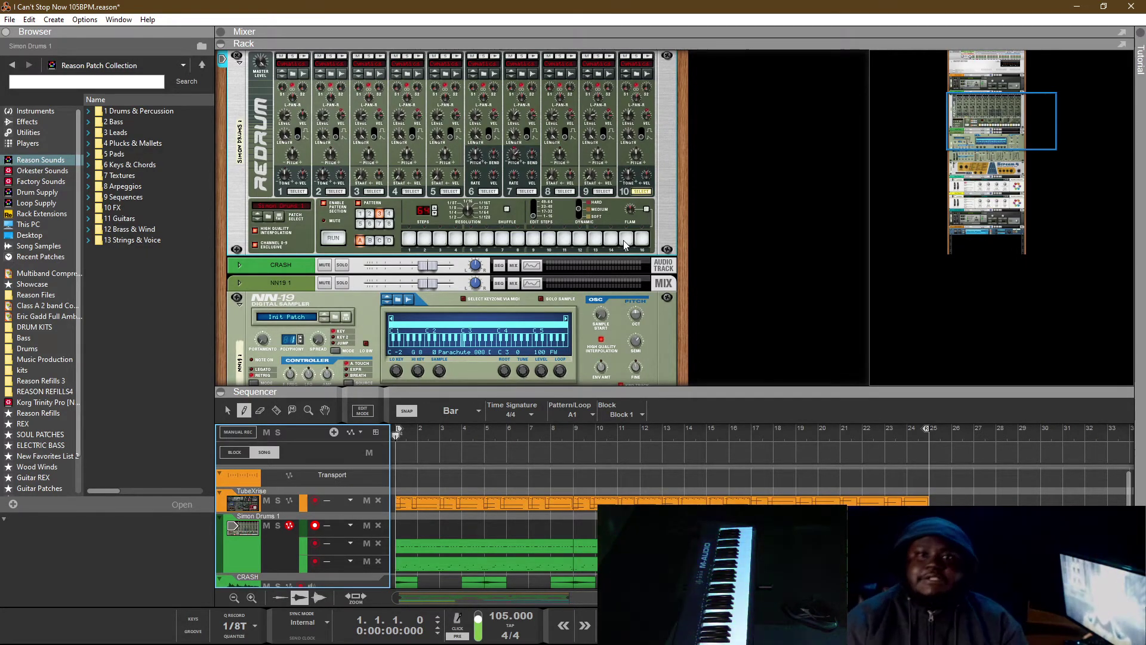
{"action": "key", "text": "space"}
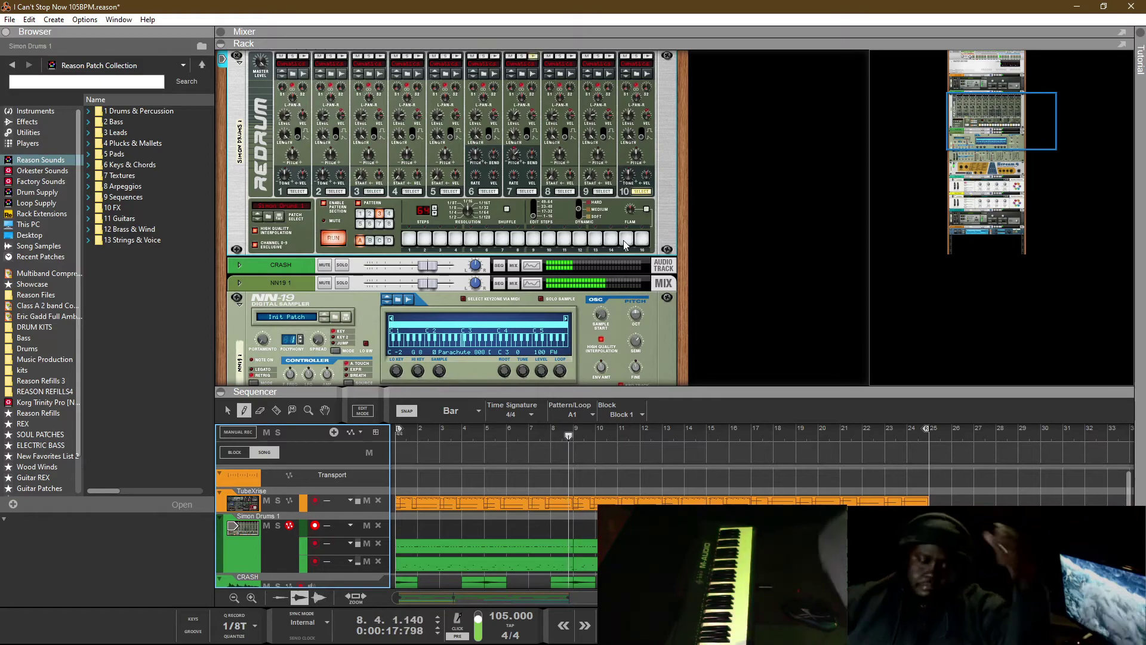
{"action": "key", "text": "space"}
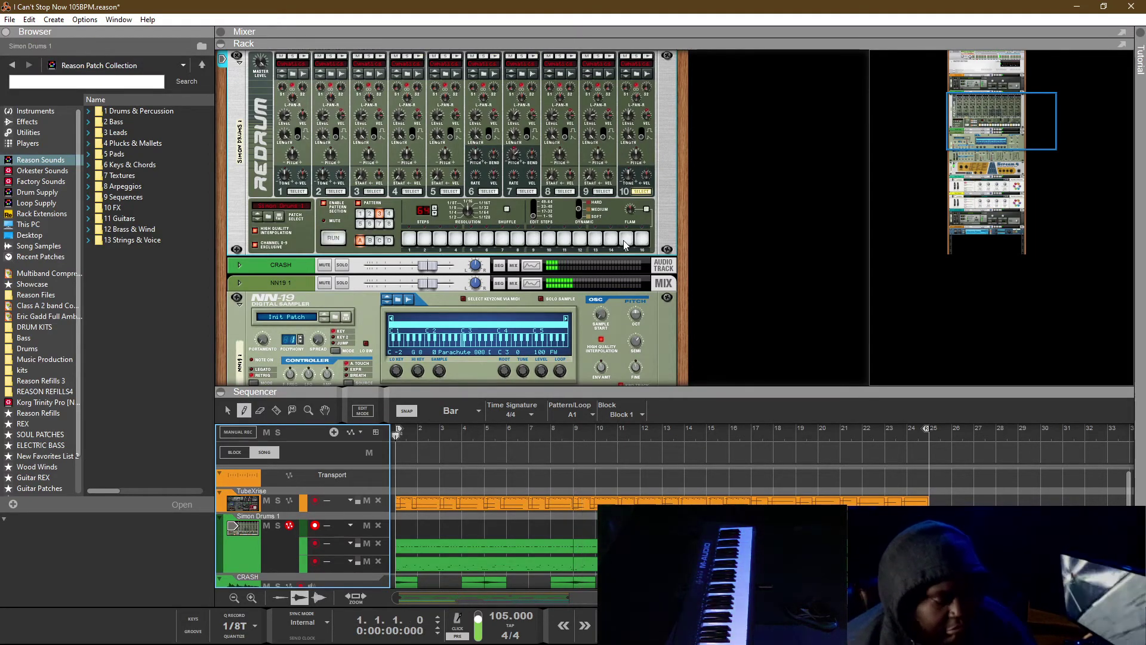